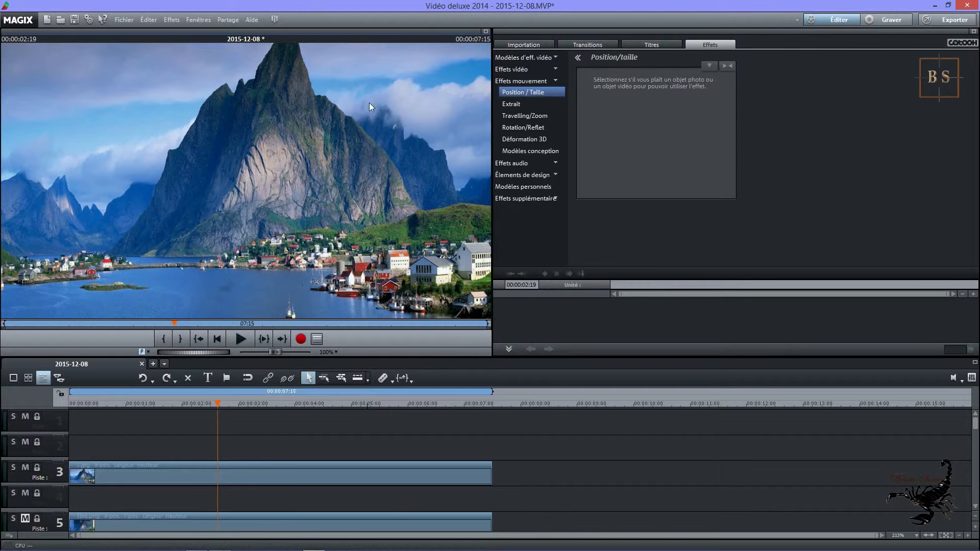
Check the images on tracks 3 and 5 by muting each in turn, leaving both tracks unmuted and 1bis.png selected.
left_click(134, 467)
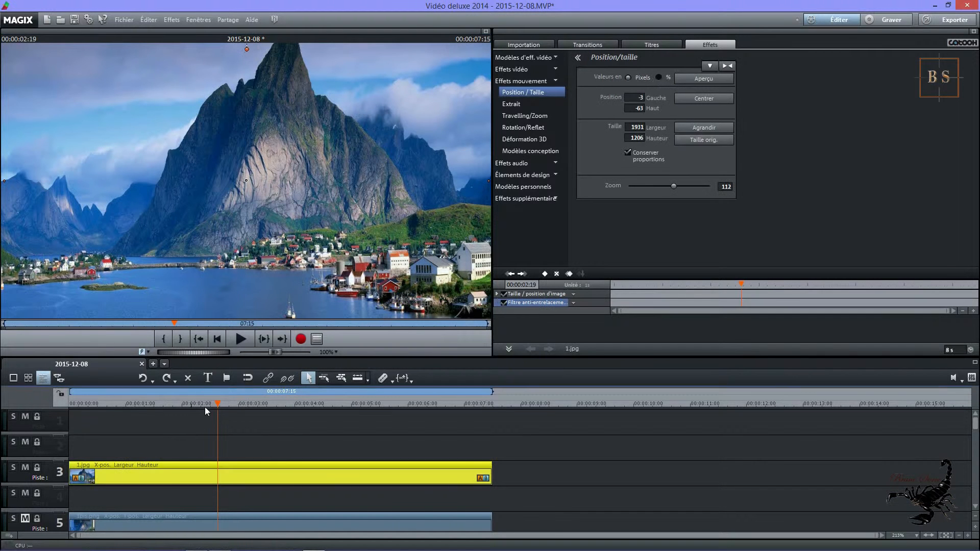
left_click(25, 468)
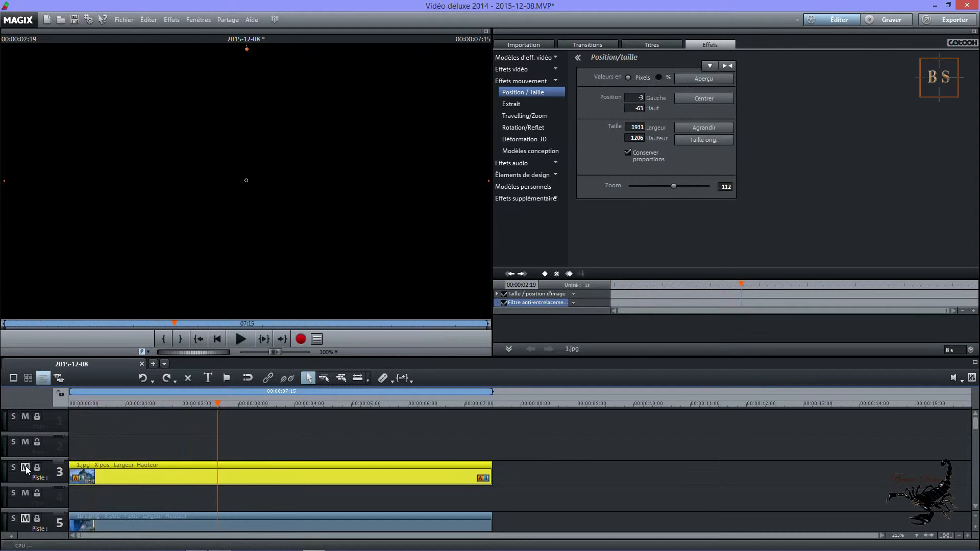
left_click(25, 468)
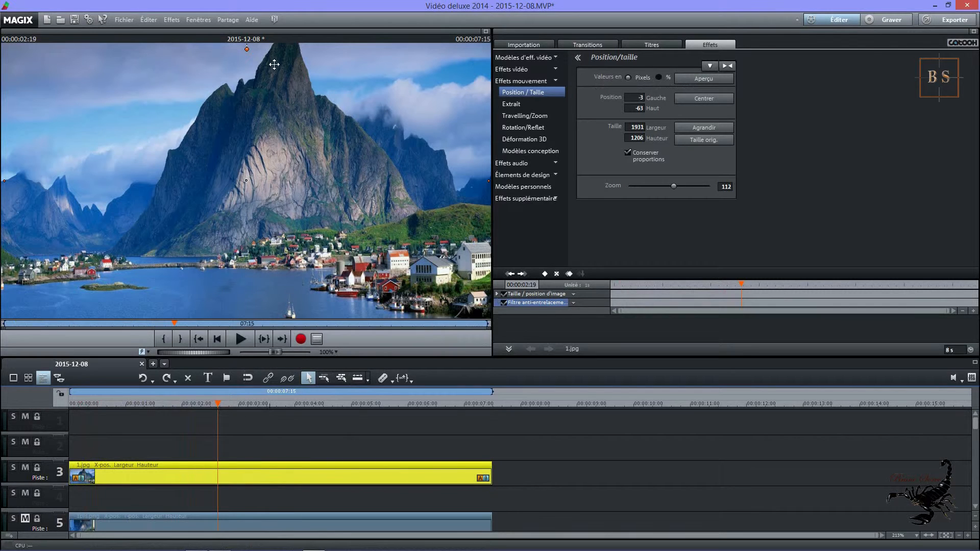
left_click(25, 519)
left_click(26, 467)
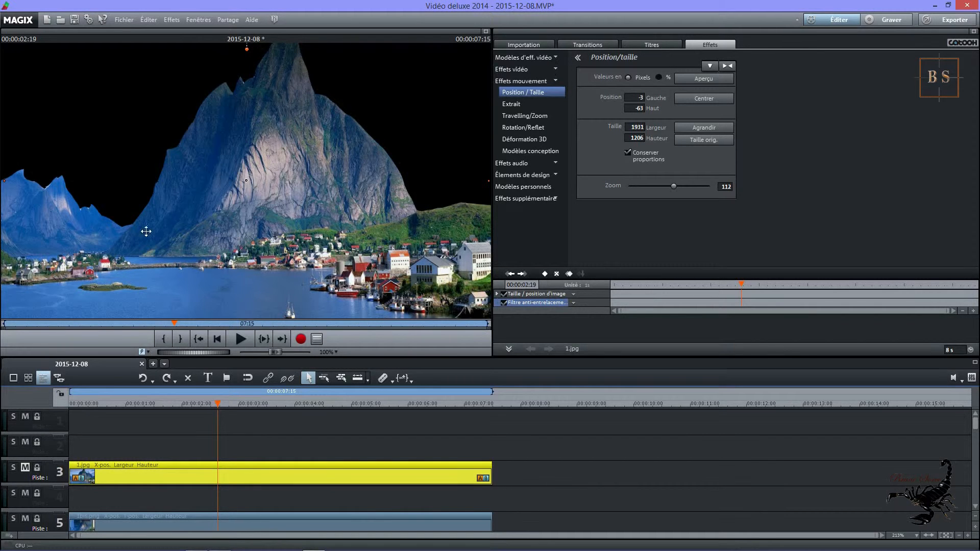
left_click(26, 468)
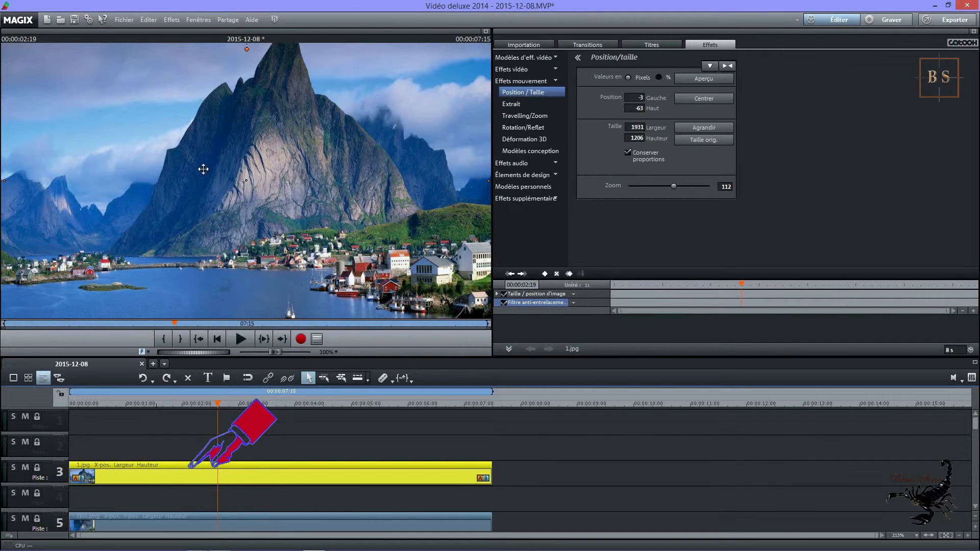
left_click(123, 522)
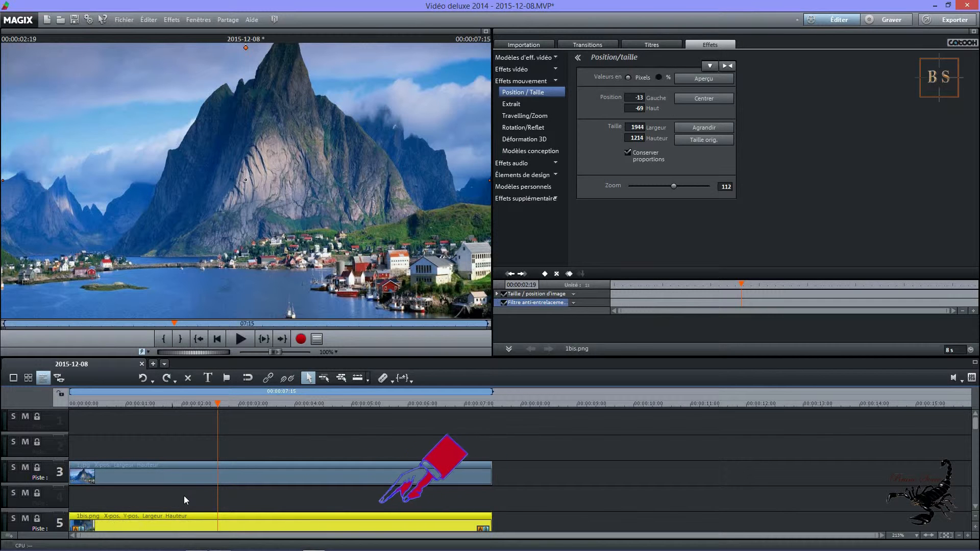
Place KLM 747 b - Stbis.png at the start of track 4 without adjusting it, and extend it to the end of the other images.
left_click(526, 46)
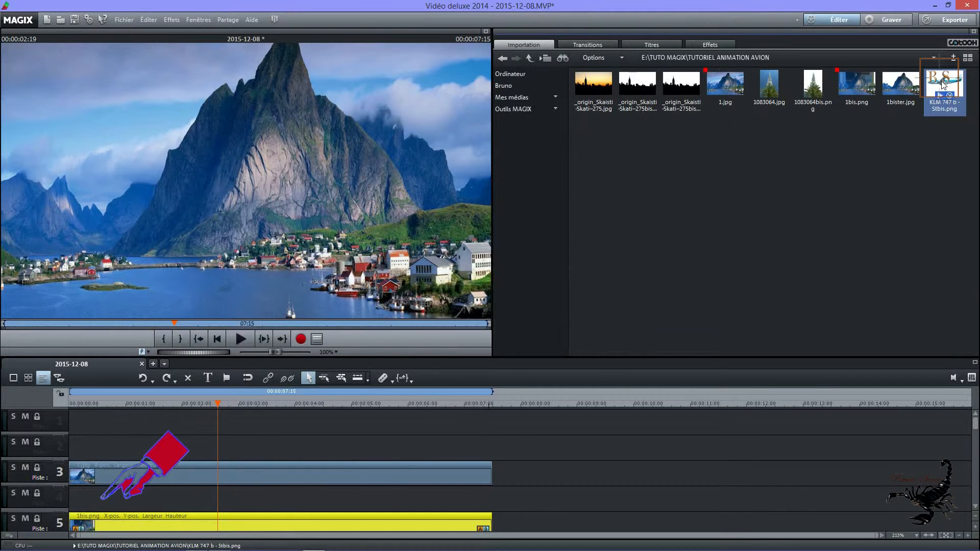
left_click_drag(944, 84, 107, 498)
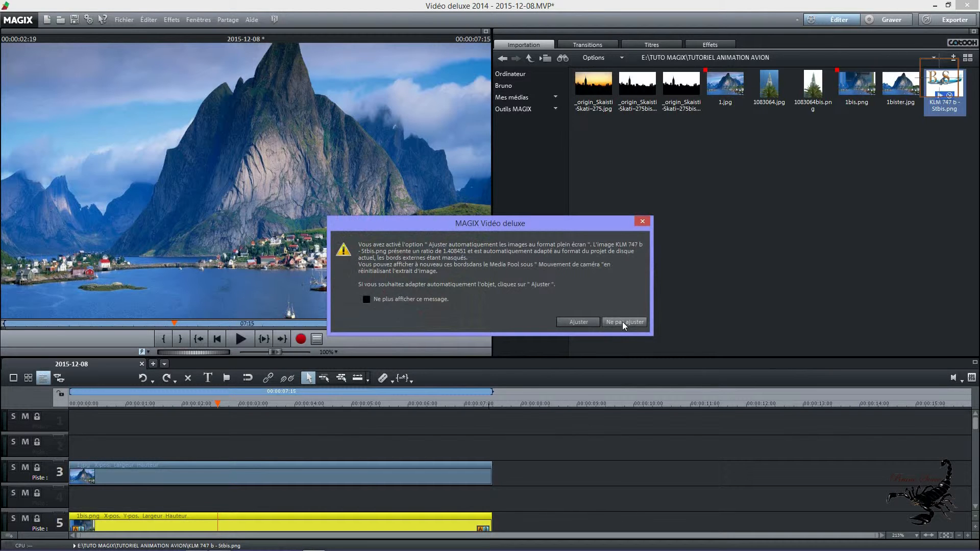
left_click(623, 322)
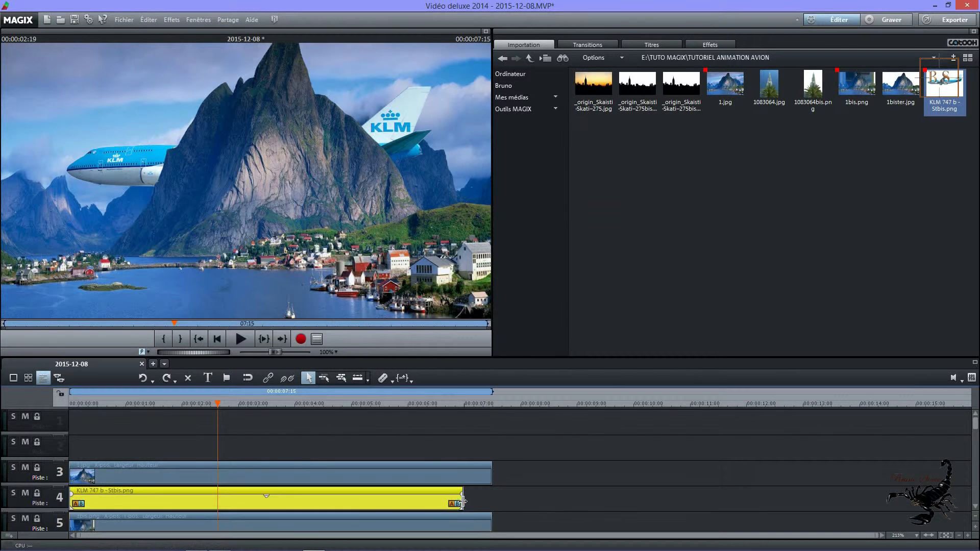
left_click_drag(463, 501, 492, 501)
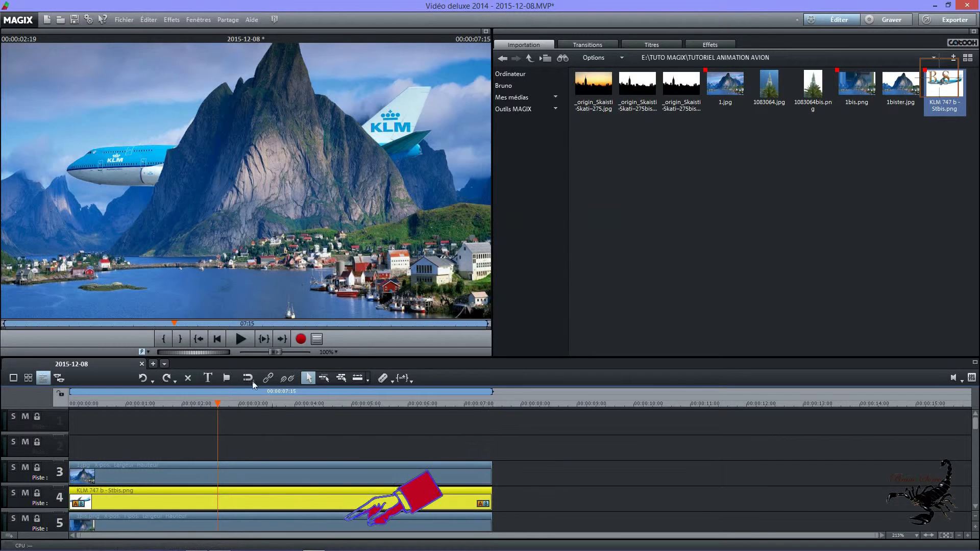
Mute track 5, scale the plane image down to 25% zoom and place it over the mountain using Position/Taille.
left_click(26, 519)
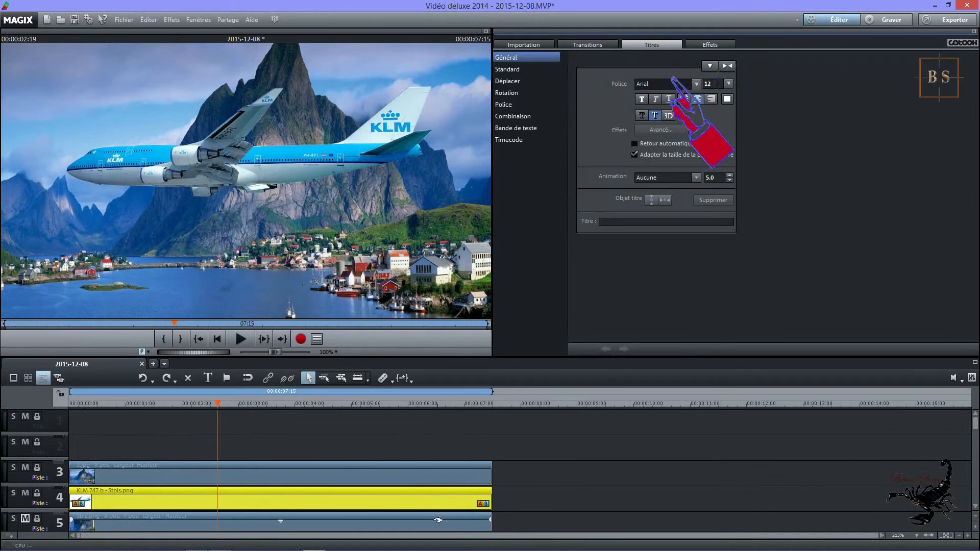
left_click(711, 46)
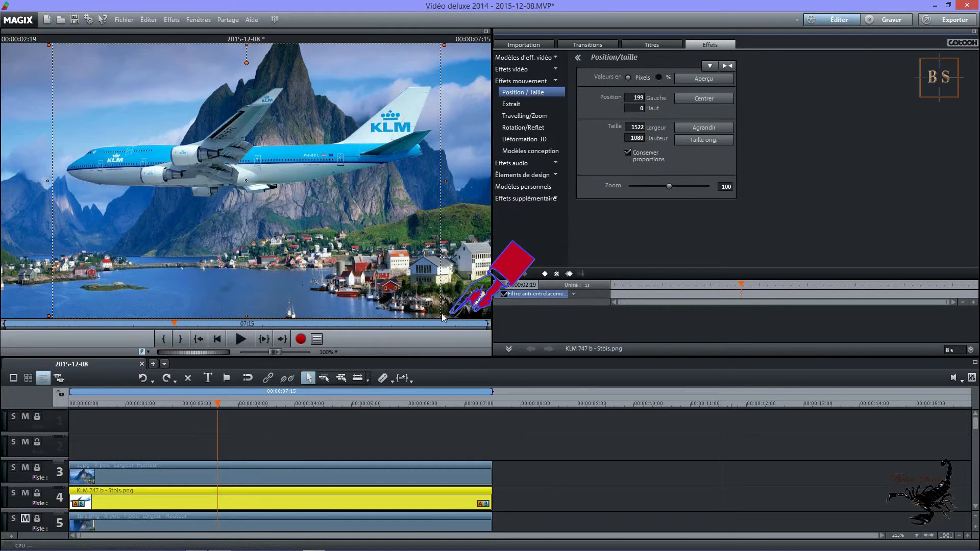
left_click_drag(444, 317, 153, 115)
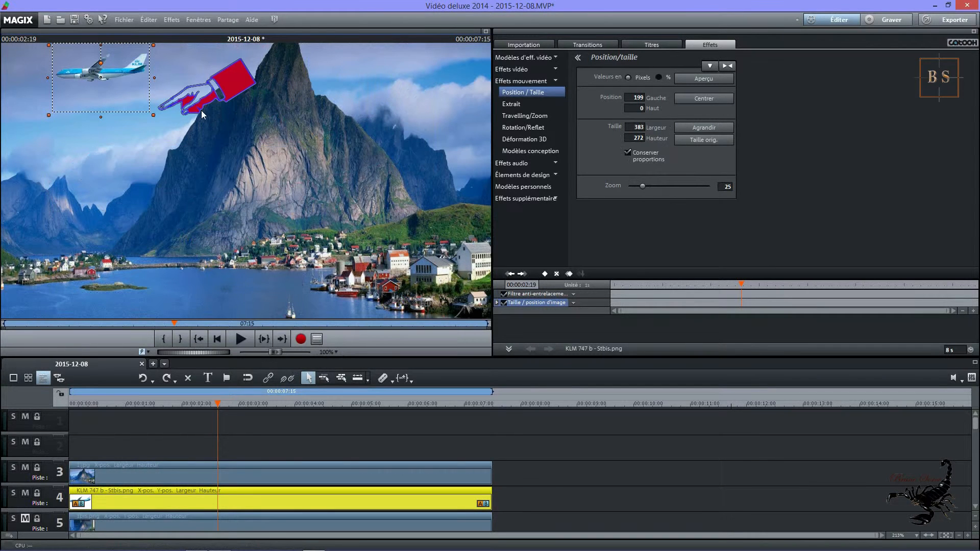
left_click_drag(108, 70, 299, 145)
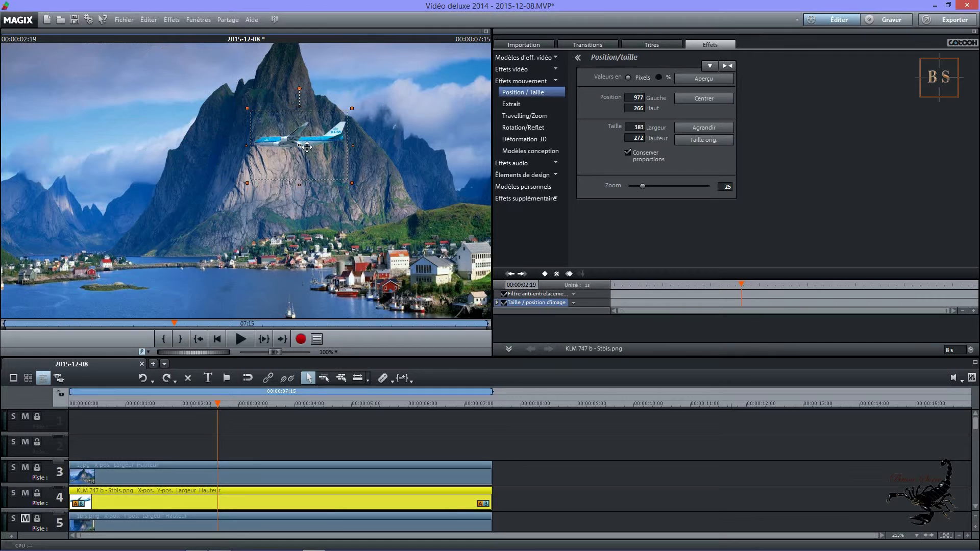
Reduce the preview zoom to 75% and move the plane just beyond the picture's right edge, at about 1923, 221.
left_click(335, 354)
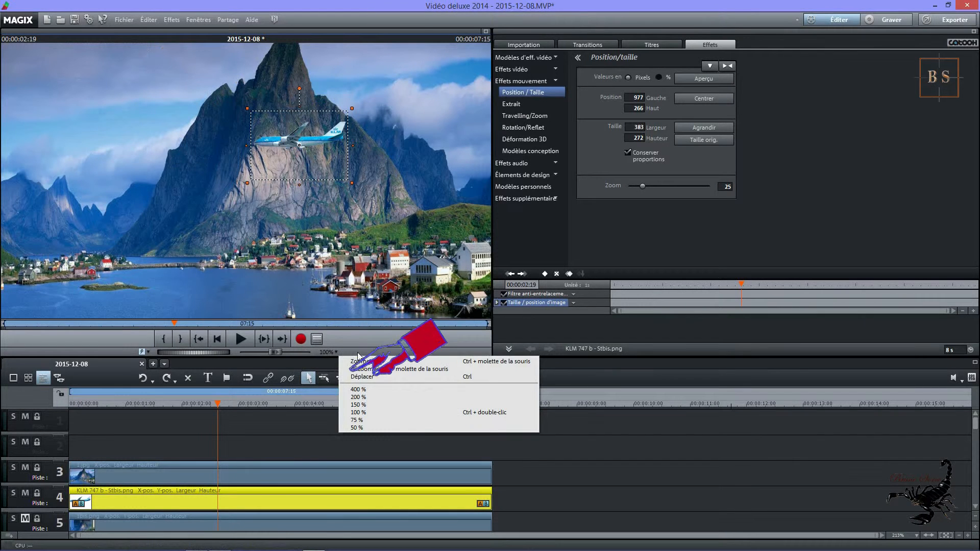
left_click(357, 420)
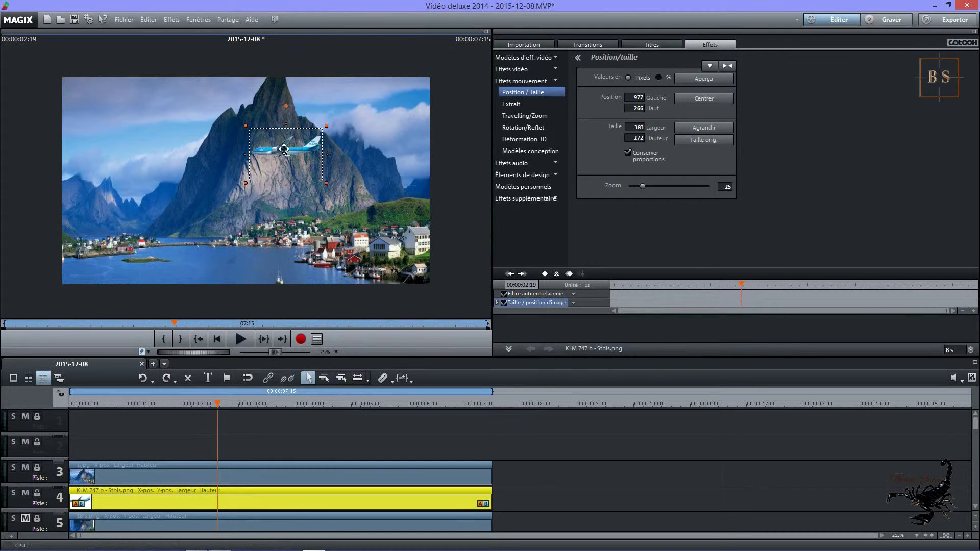
left_click_drag(284, 150, 465, 142)
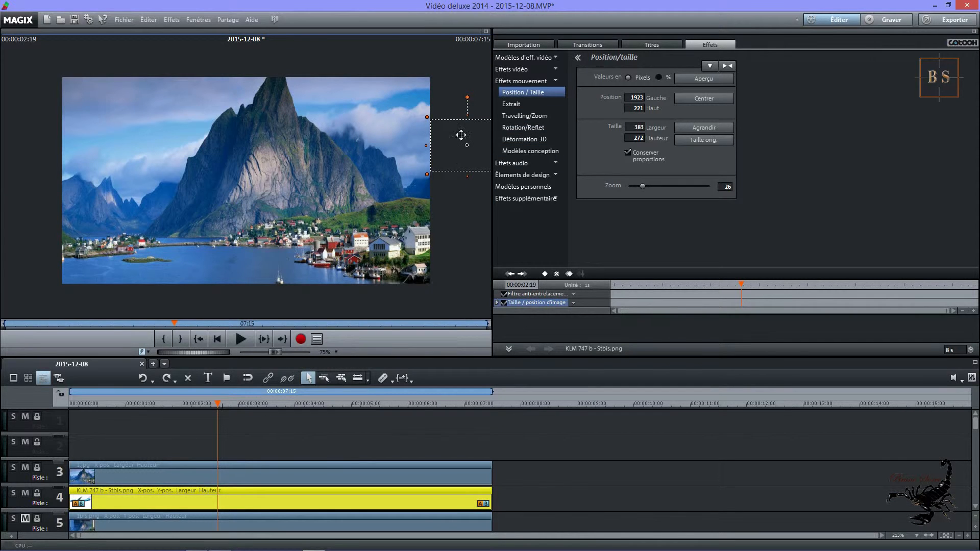
Keyframe the plane's position at 00:00:00:00, and at 00:00:06:20 move it beyond the picture's left edge to about -398, 243.
left_click_drag(220, 400, 70, 399)
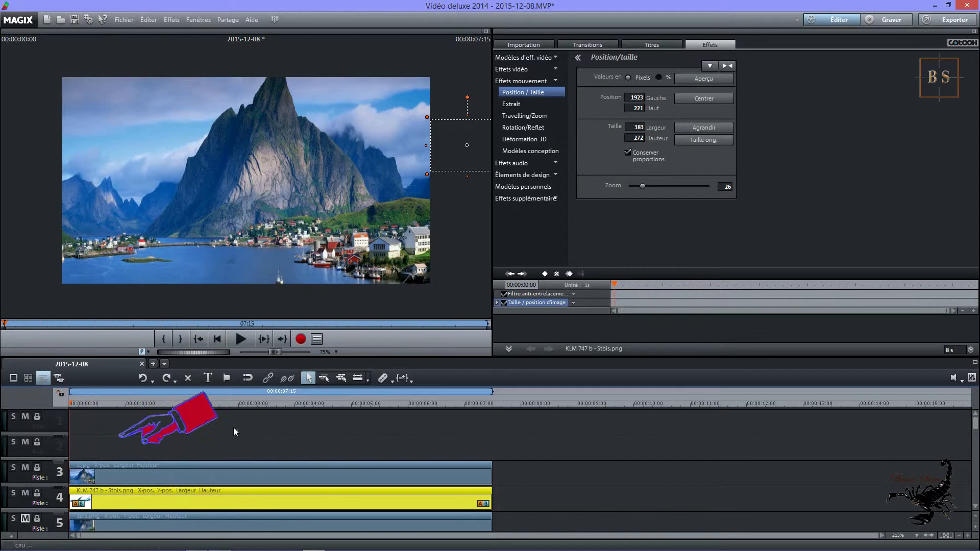
left_click(544, 274)
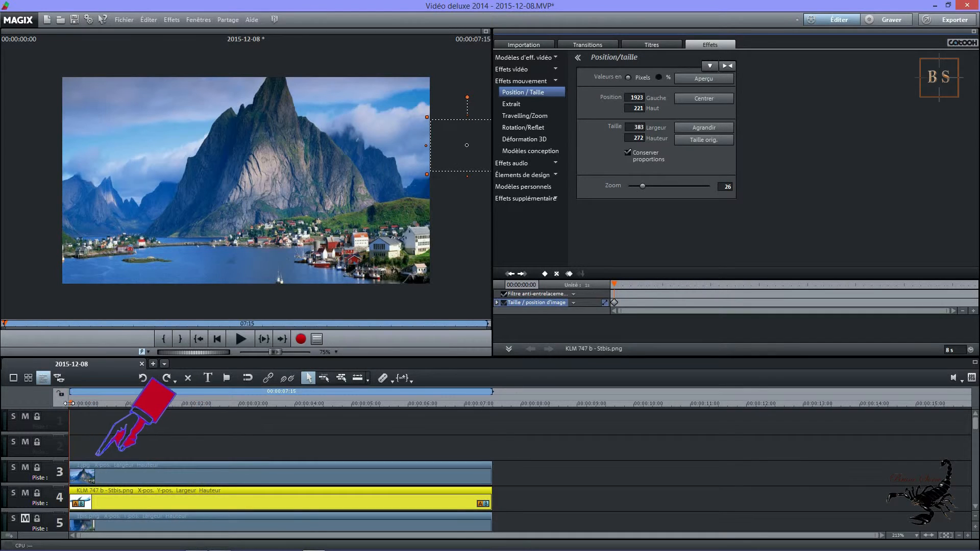
left_click_drag(71, 405, 445, 411)
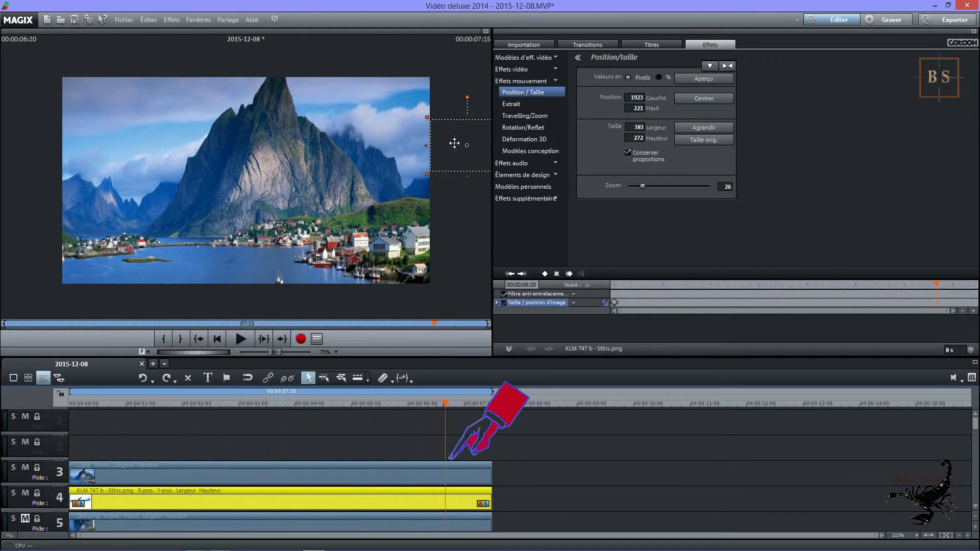
left_click_drag(465, 145, 22, 144)
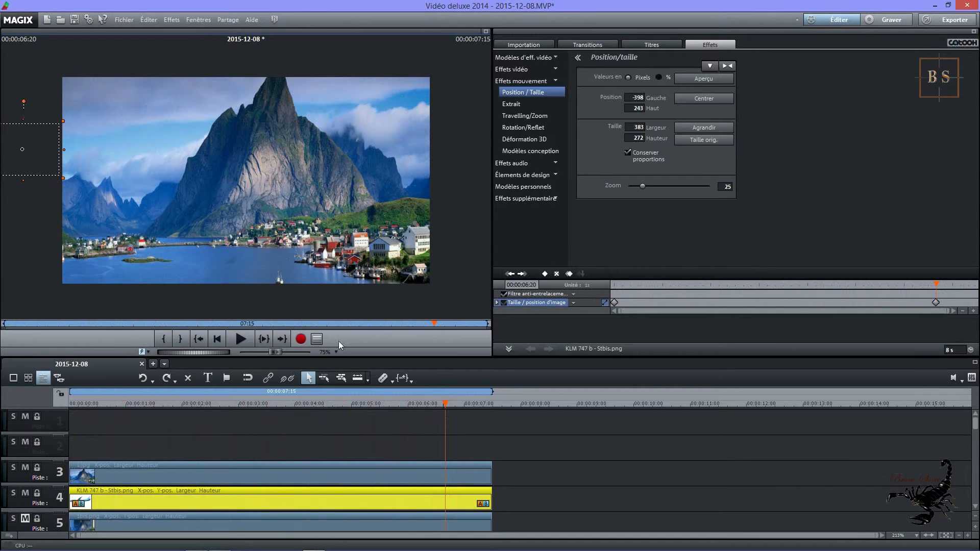
Play the plane animation from the start, first with track 5 muted and once more with it unmuted.
left_click(216, 339)
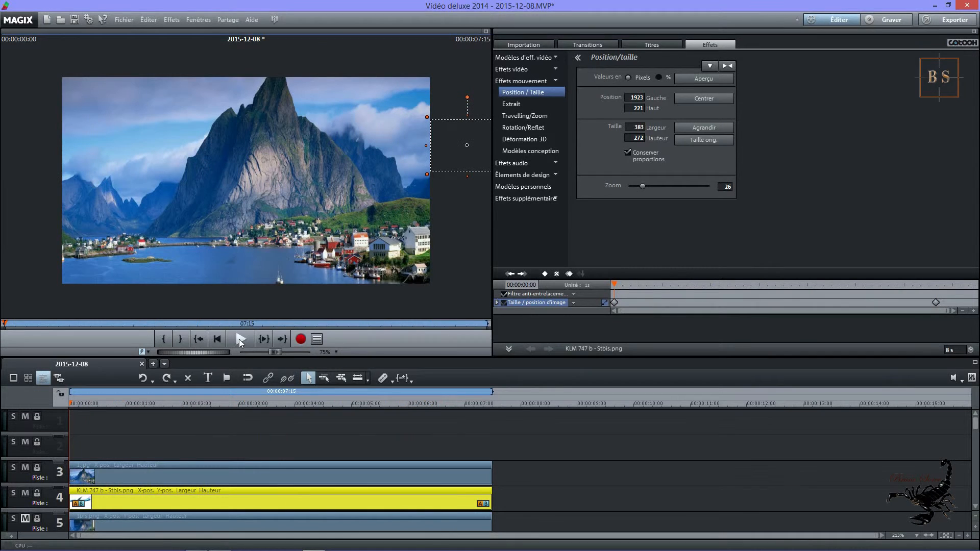
left_click(238, 339)
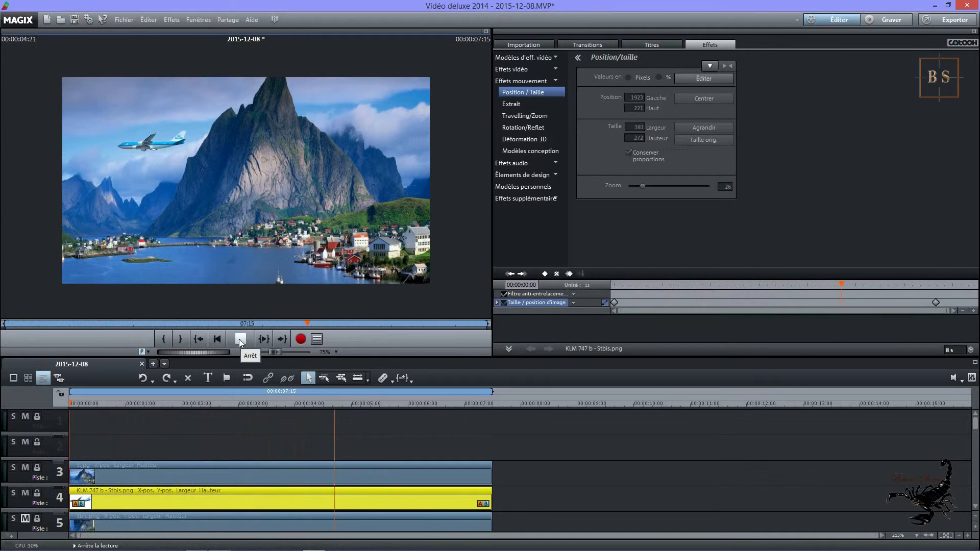
left_click(239, 339)
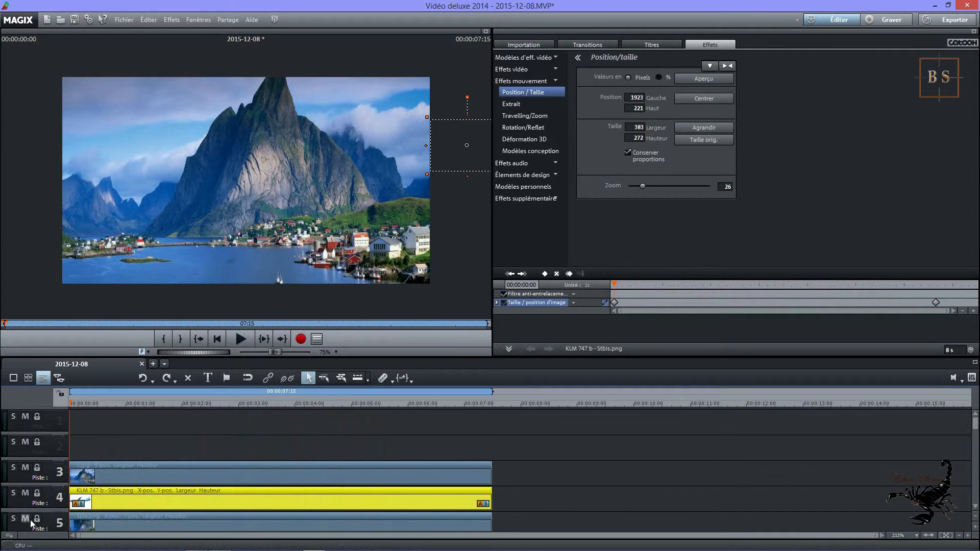
left_click(238, 338)
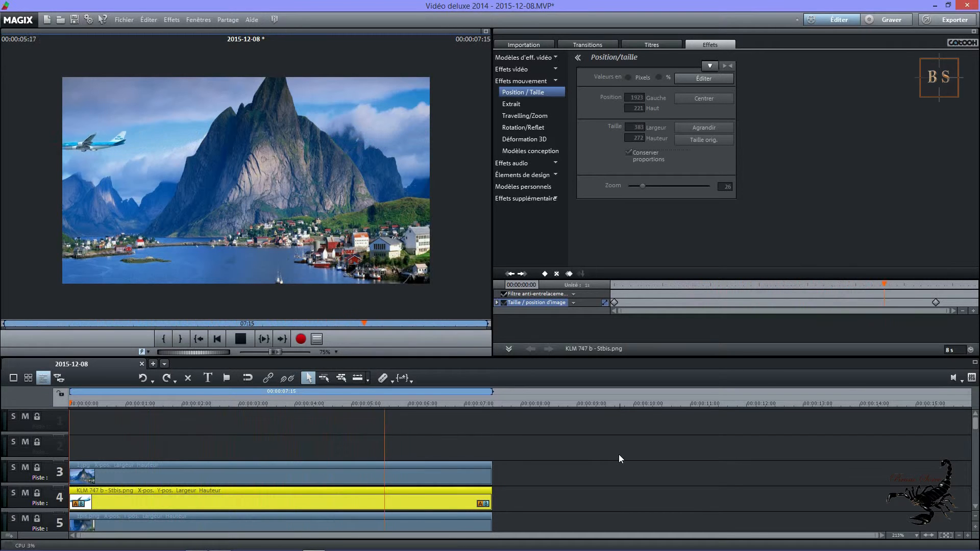
key("space")
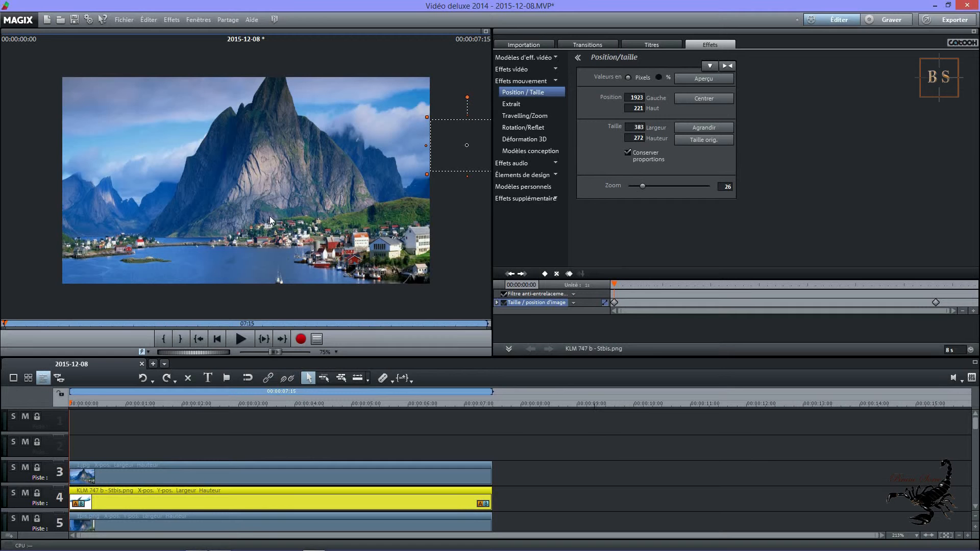
Restore the preview zoom to 100% and play the animation range from the start.
left_click(335, 352)
left_click(339, 398)
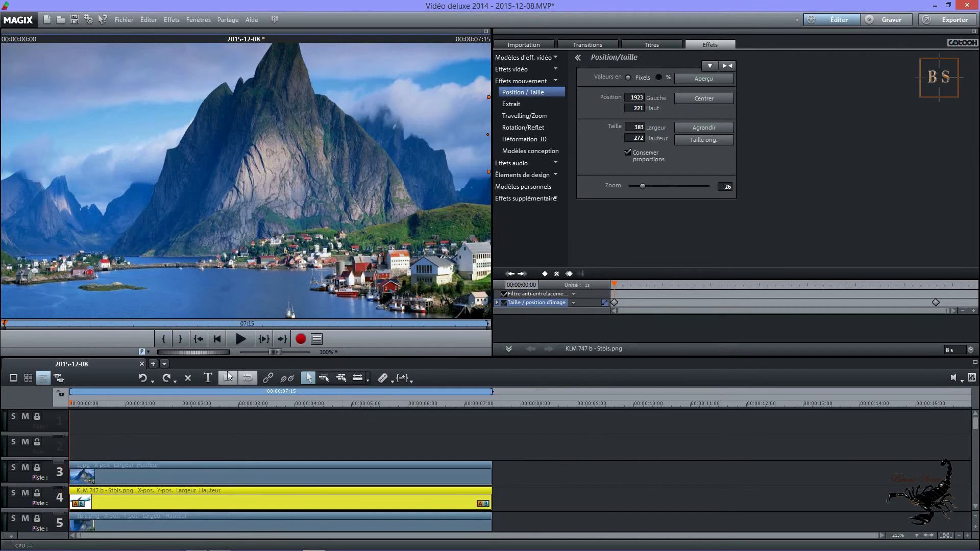
left_click(264, 339)
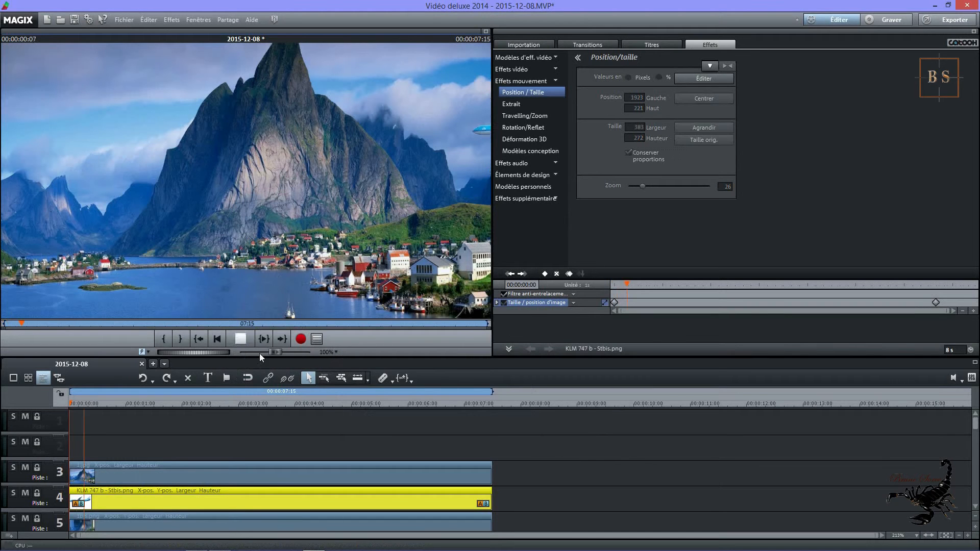